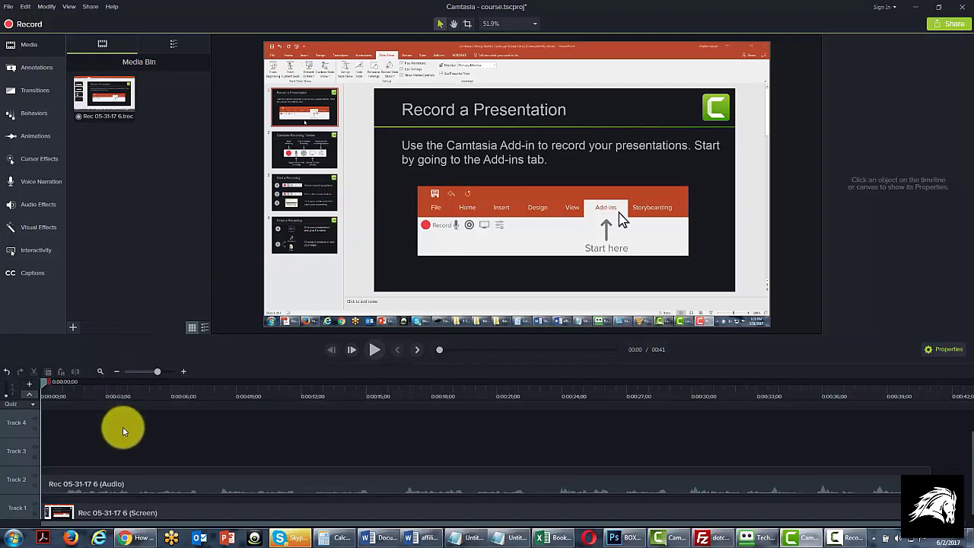
# - Remove the empty Track 4 and Track 3 from the timeline
pyautogui.rightClick(19, 426)
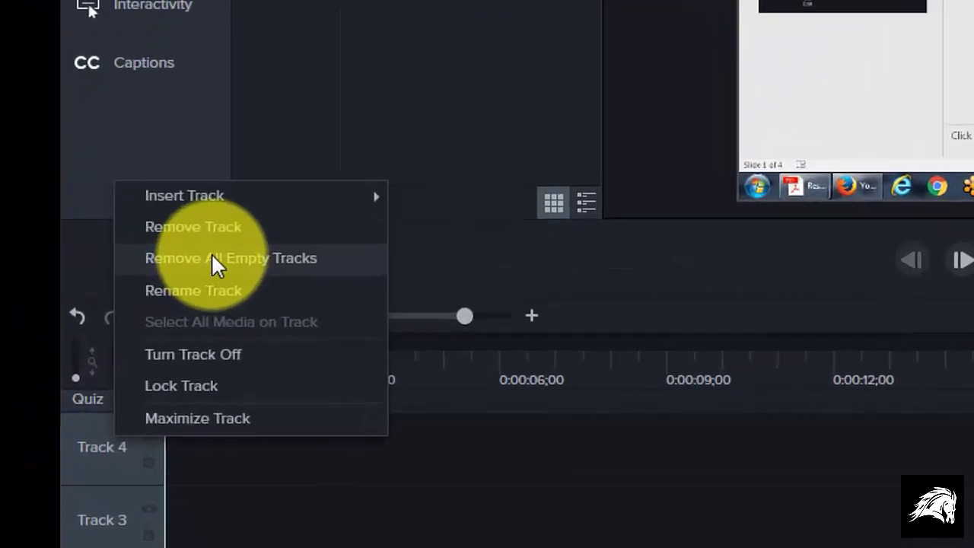
pyautogui.click(129, 288)
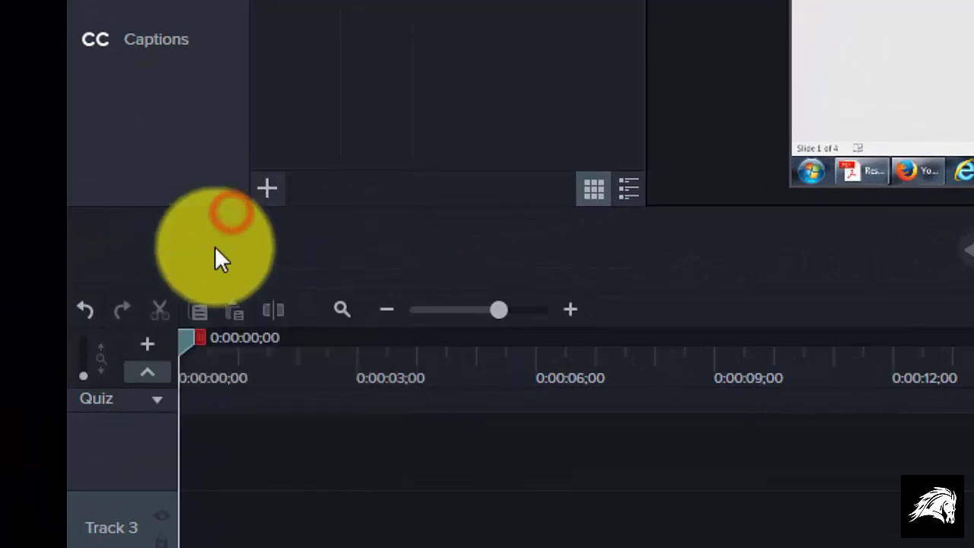
pyautogui.rightClick(114, 528)
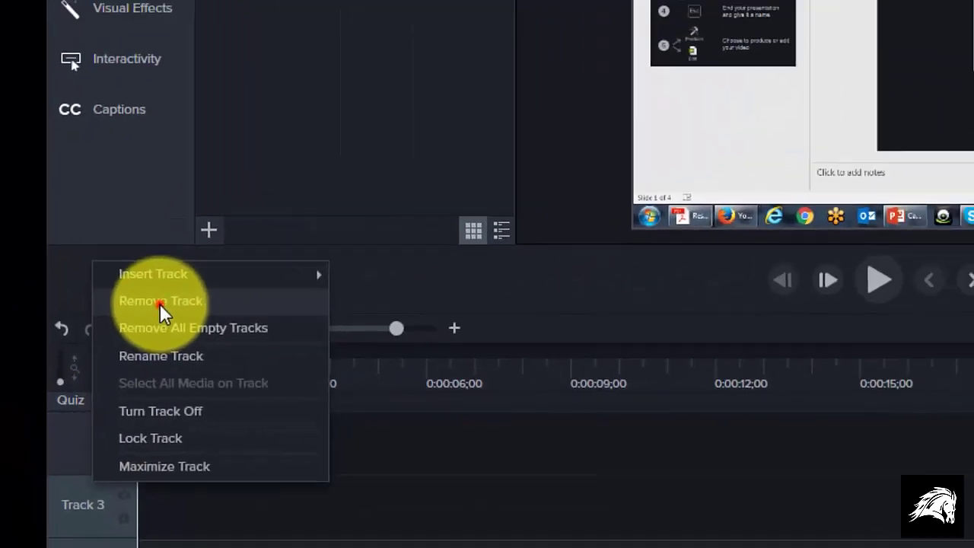
pyautogui.click(160, 302)
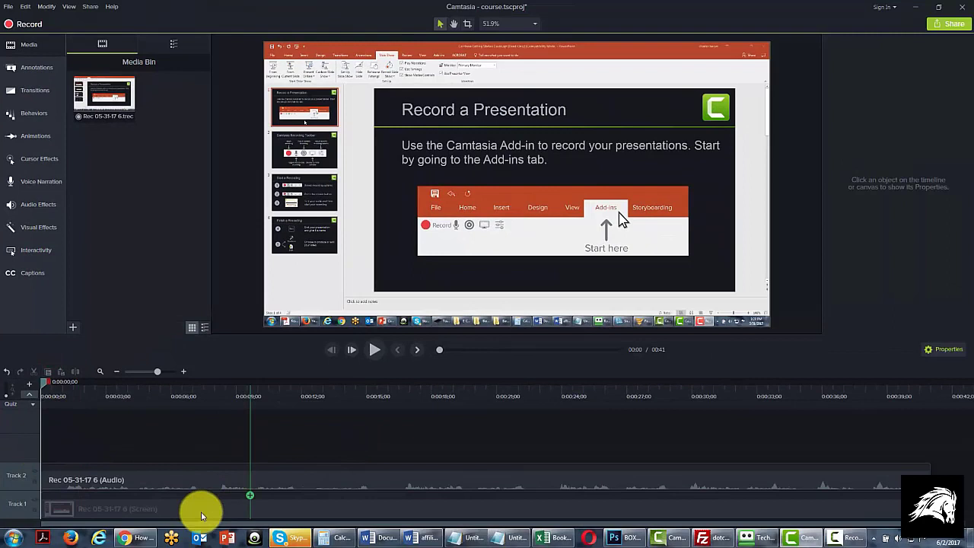
pyautogui.moveTo(202, 516); pyautogui.dragTo(202, 518)
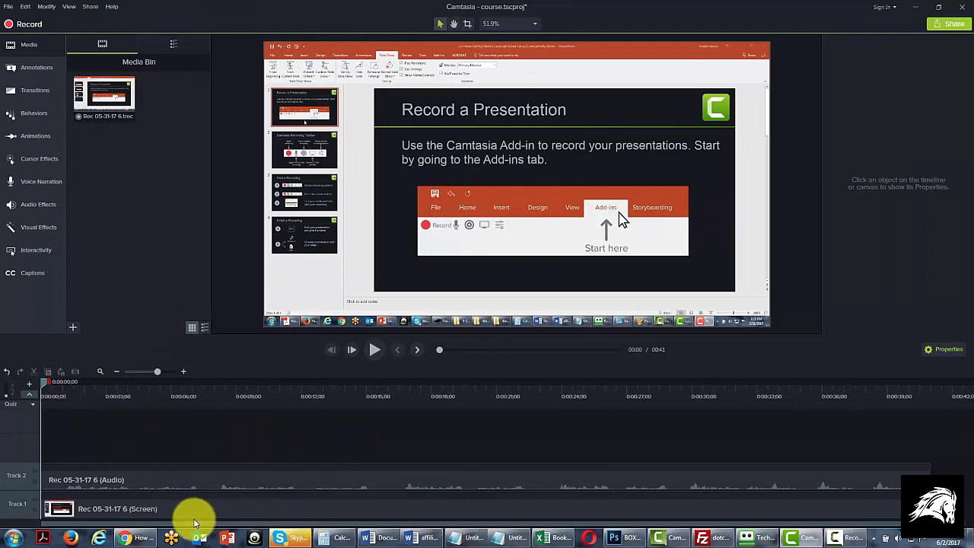
pyautogui.click(28, 50)
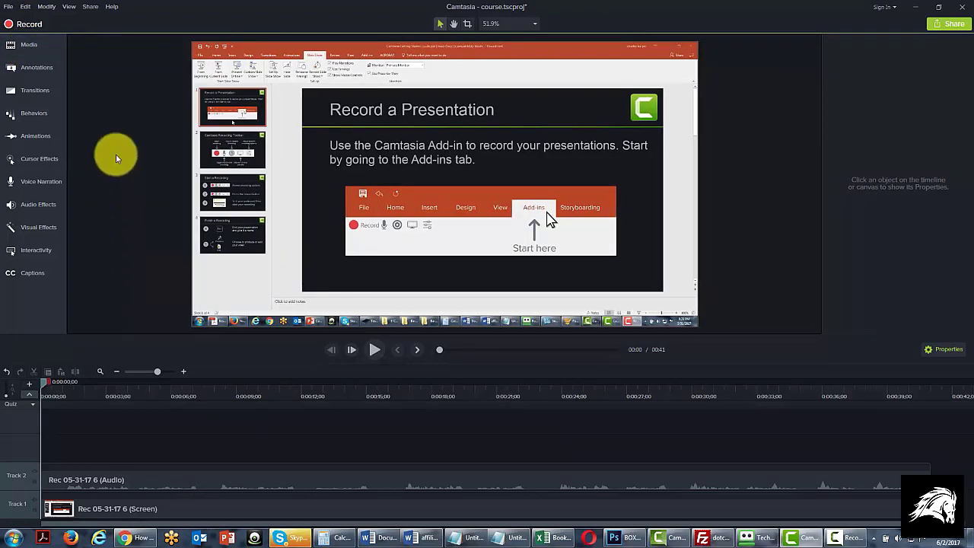
pyautogui.click(23, 46)
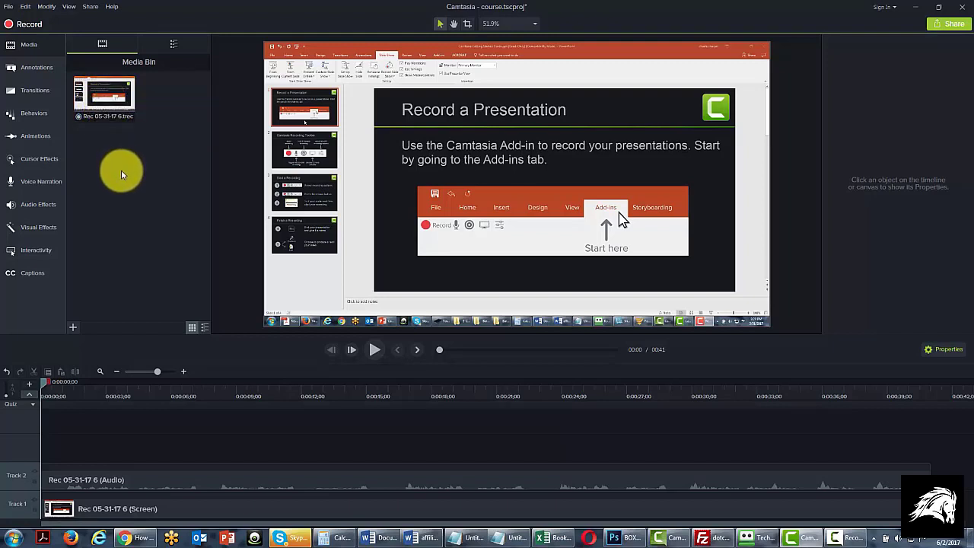
pyautogui.click(107, 92)
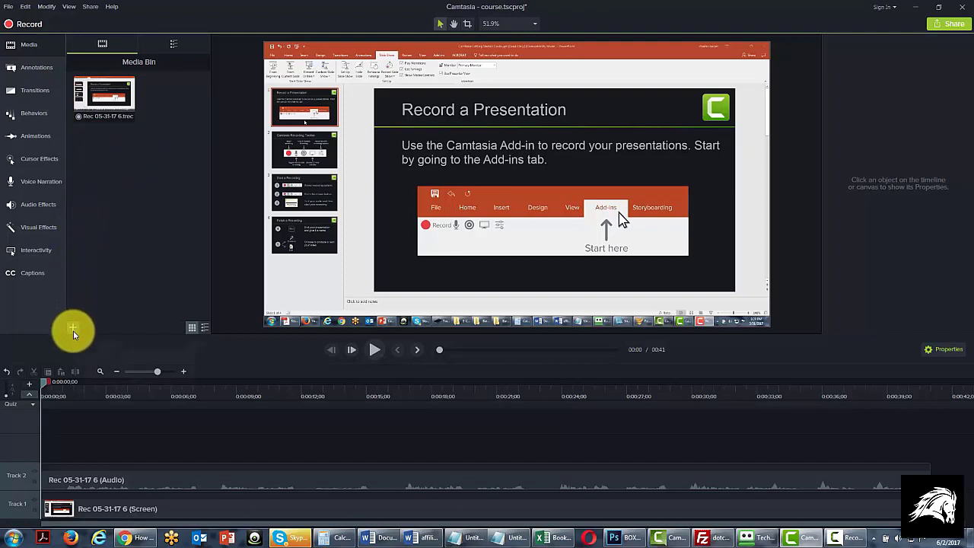
pyautogui.click(8, 8)
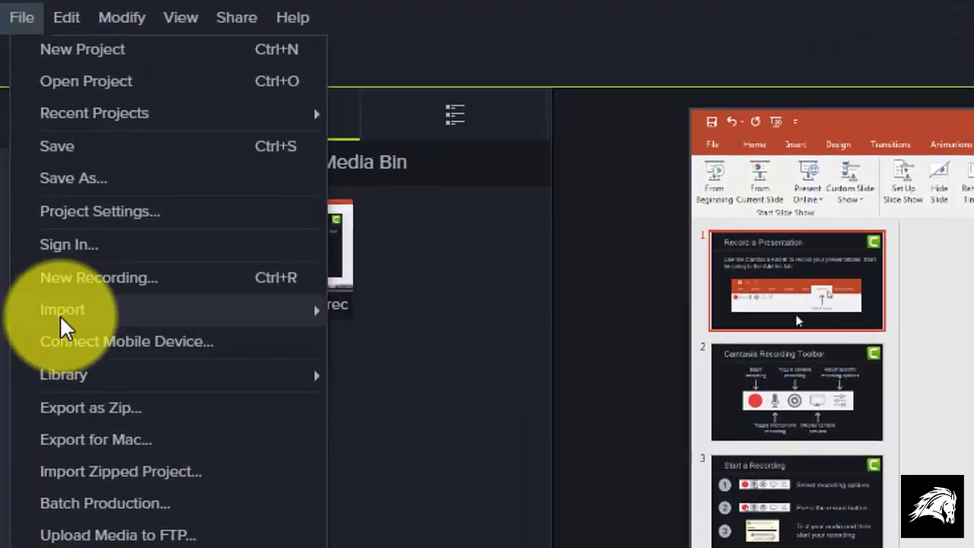
pyautogui.moveTo(26, 131)
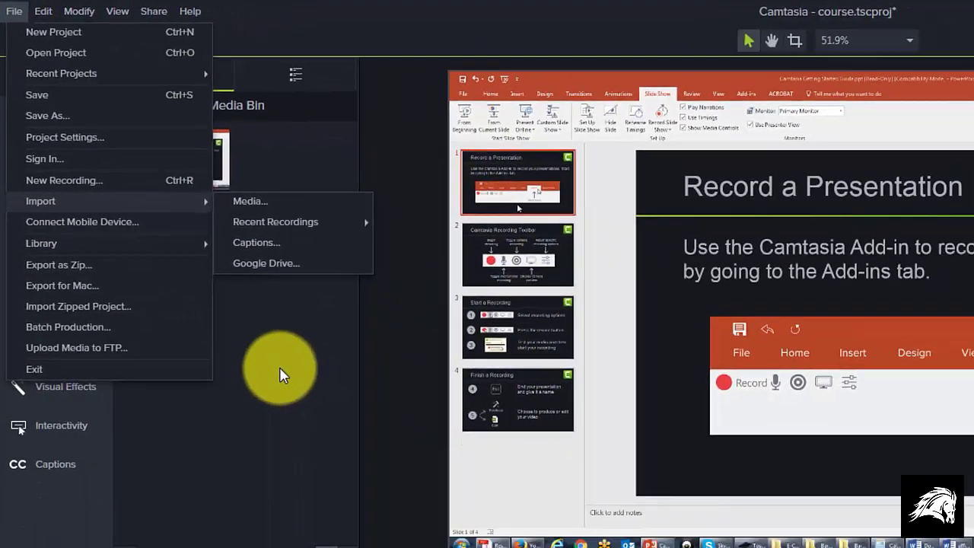
pyautogui.click(280, 367)
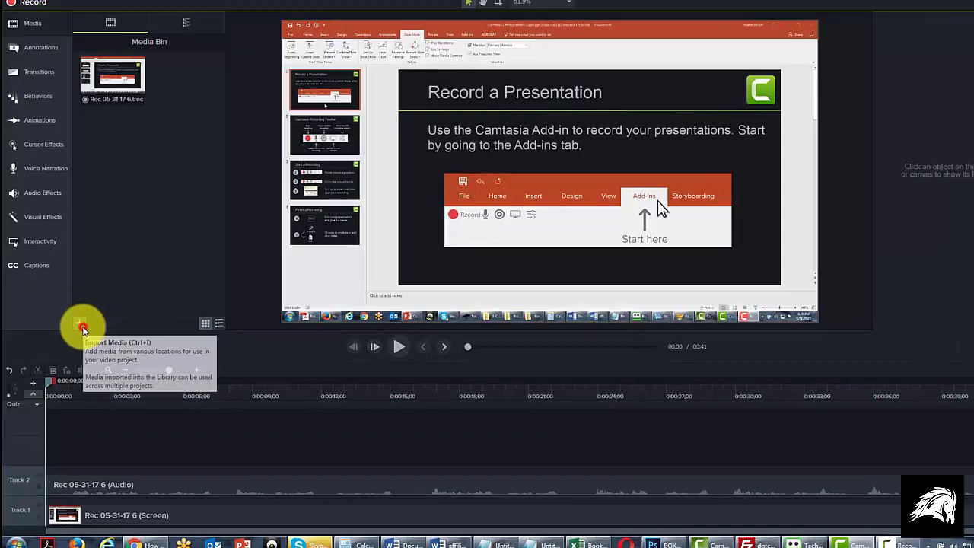
# - Import the interview MP3 from the Music library into the media bin
pyautogui.click(75, 331)
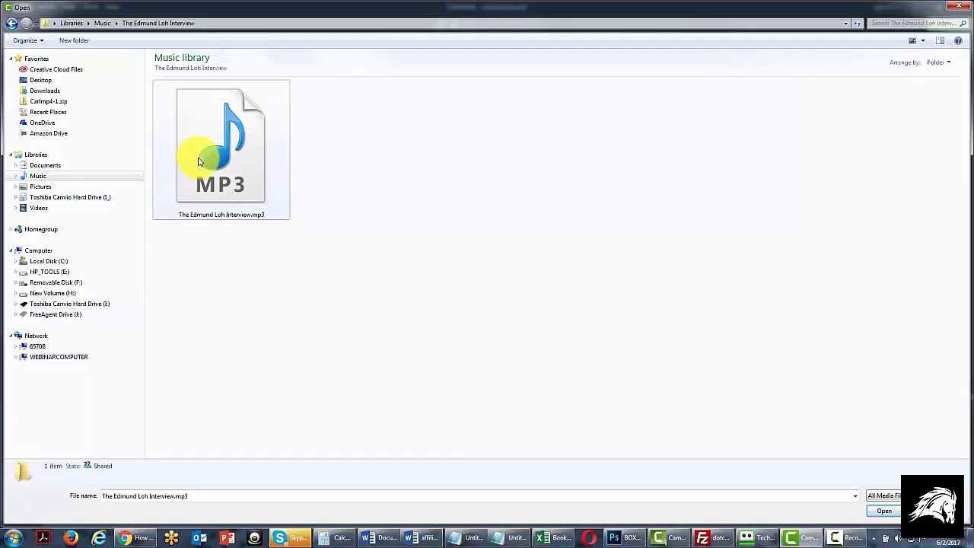
pyautogui.click(199, 161)
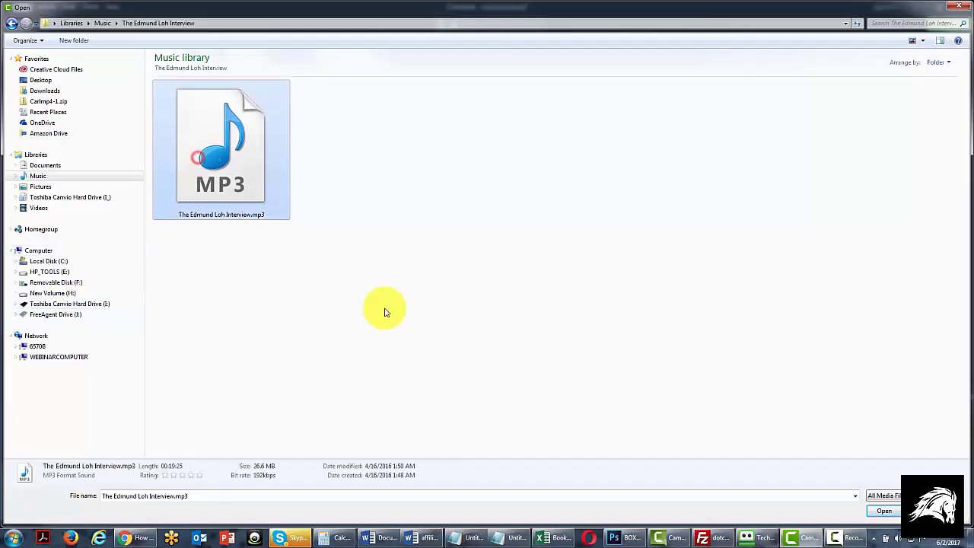
pyautogui.click(880, 510)
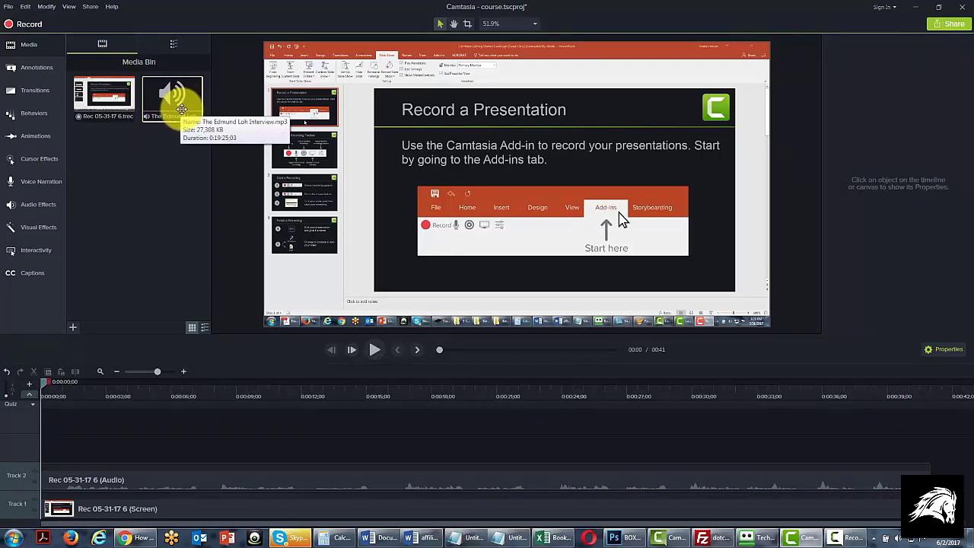
pyautogui.click(179, 105)
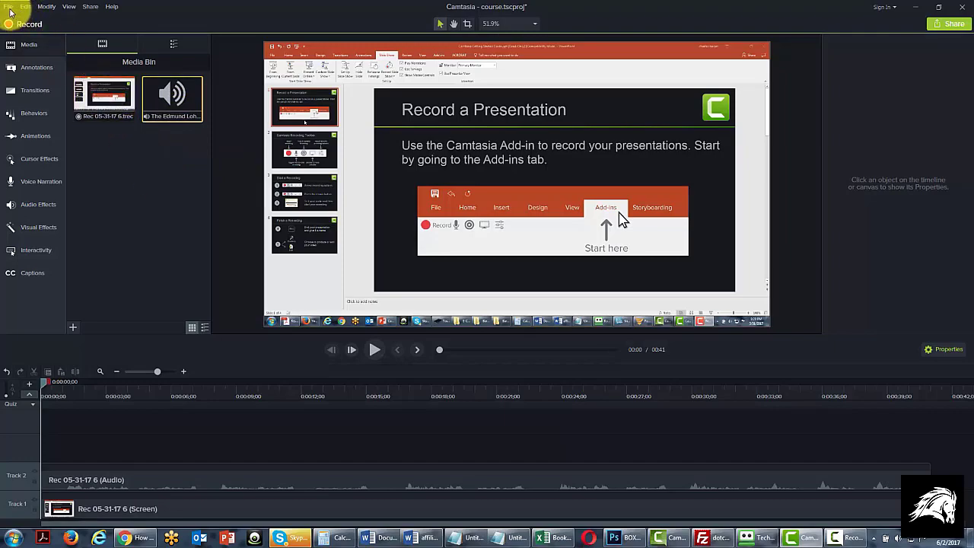
pyautogui.click(9, 8)
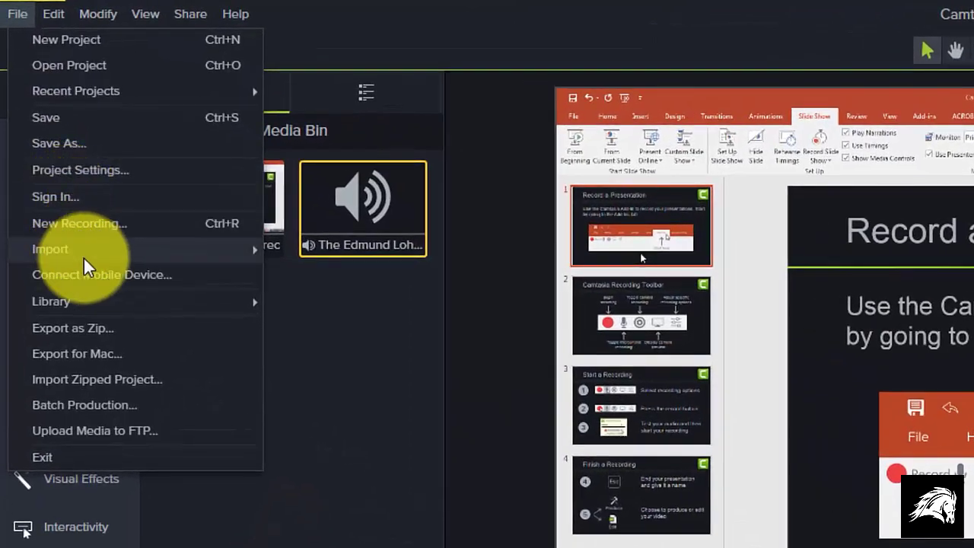
pyautogui.moveTo(83, 257)
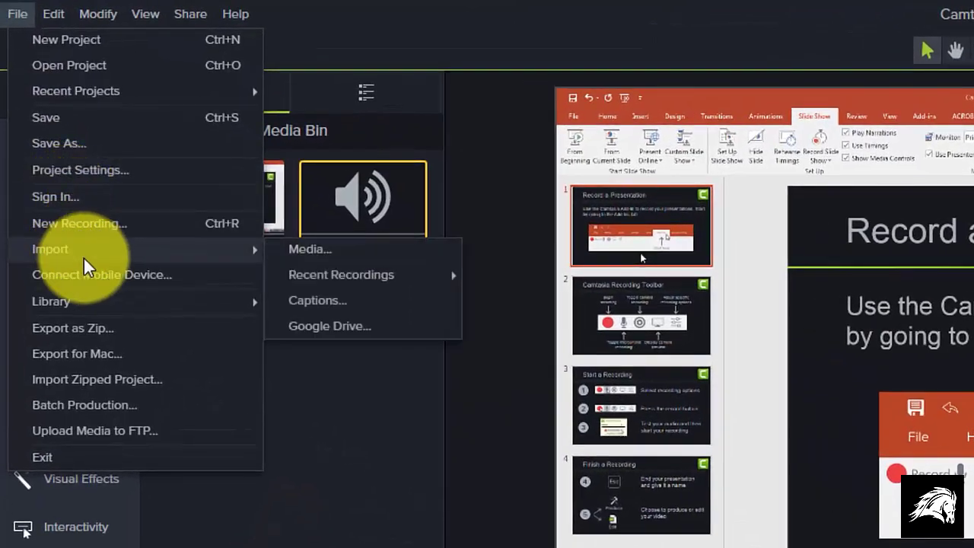
pyautogui.moveTo(329, 271)
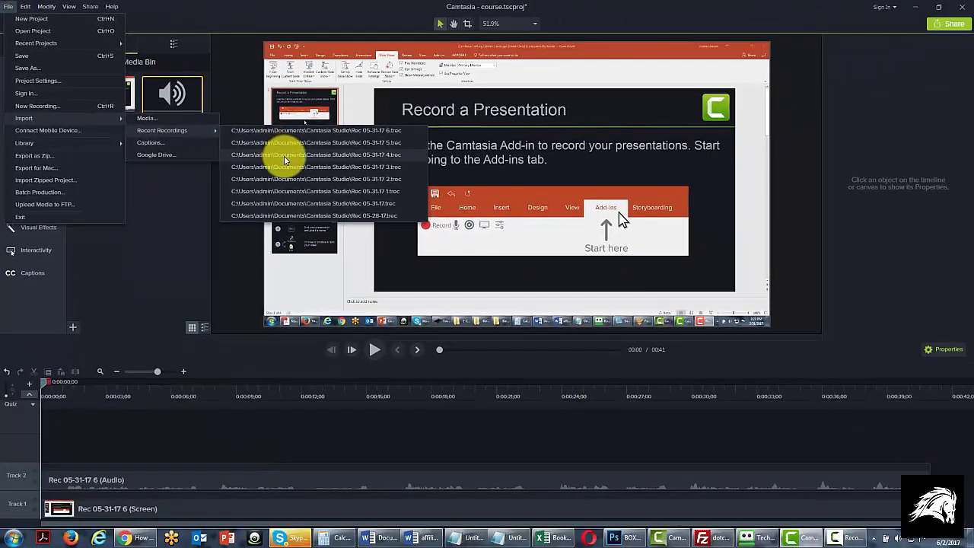
pyautogui.click(146, 188)
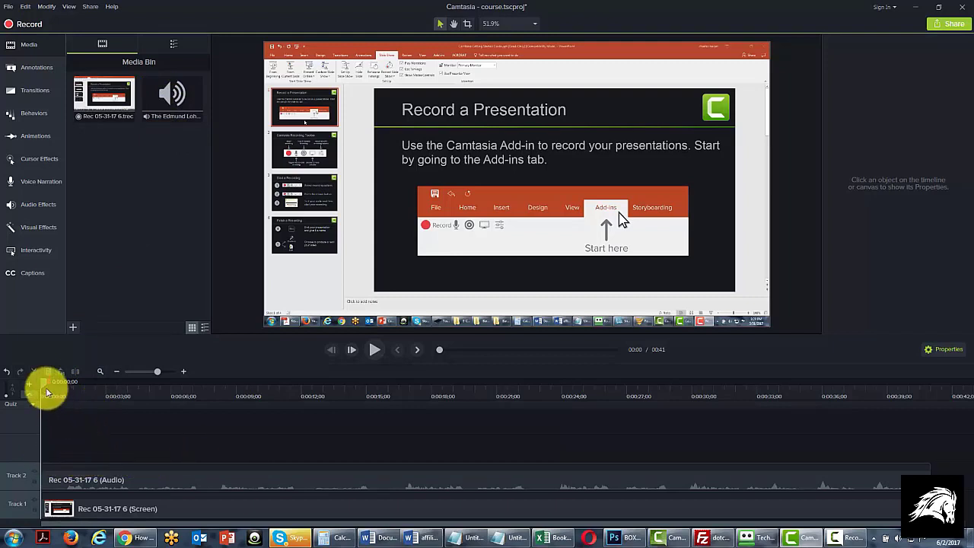
# - Add the interview audio to the timeline with the playhead at 0:00:08;27, and move the clip to the start of the timeline
pyautogui.moveTo(46, 387); pyautogui.dragTo(238, 392)
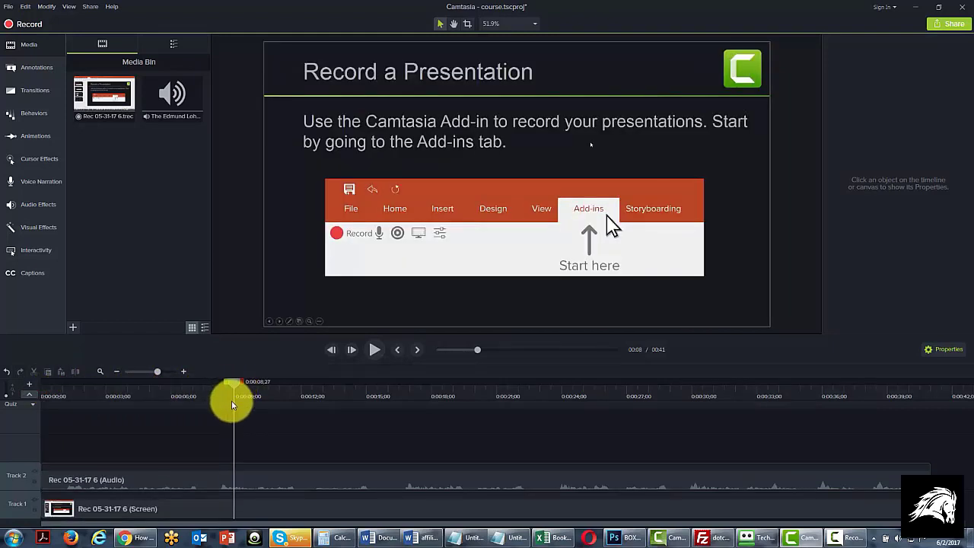
pyautogui.click(188, 110)
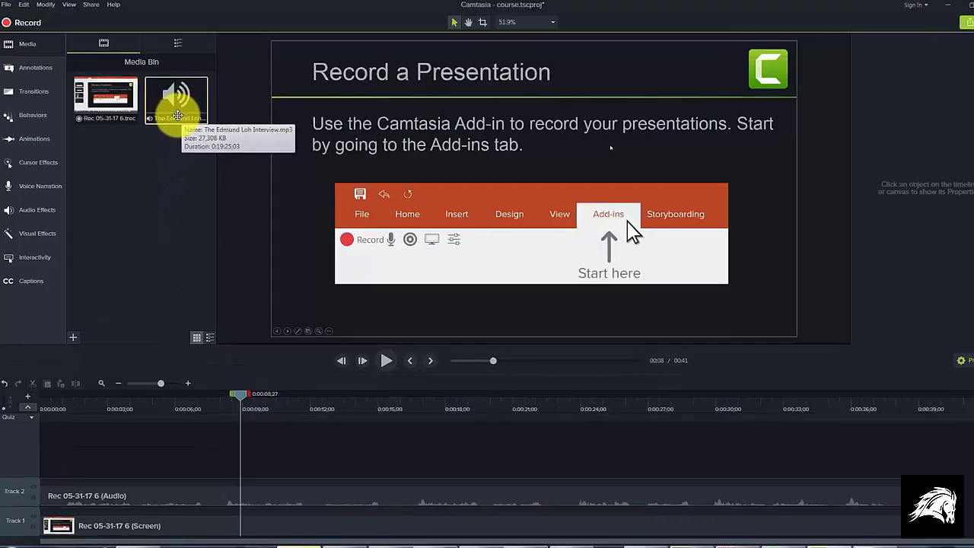
pyautogui.rightClick(173, 115)
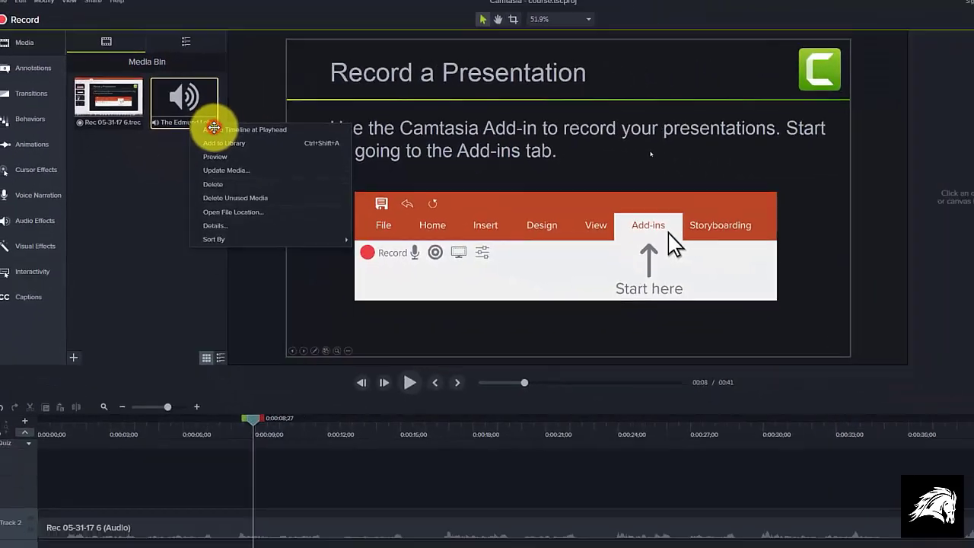
pyautogui.click(349, 187)
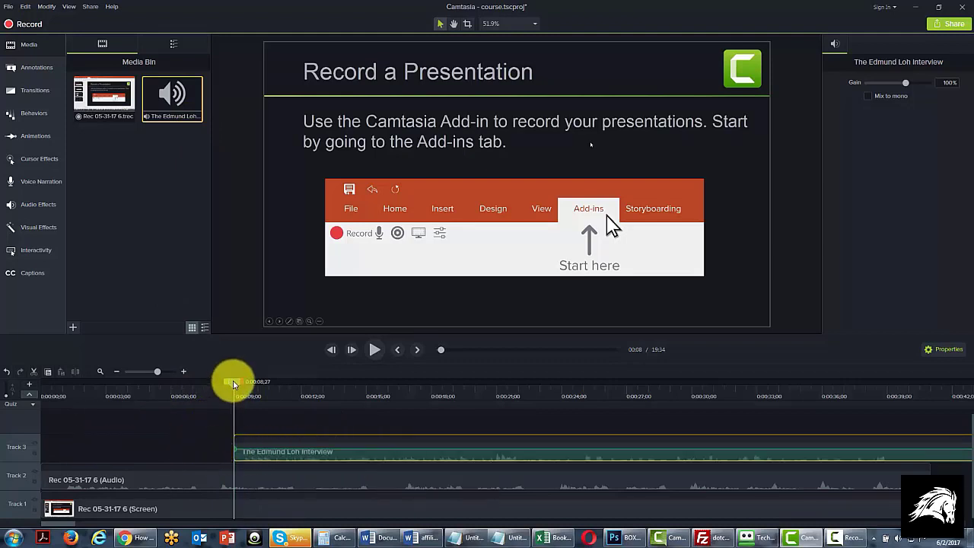
pyautogui.moveTo(234, 382); pyautogui.dragTo(6, 383)
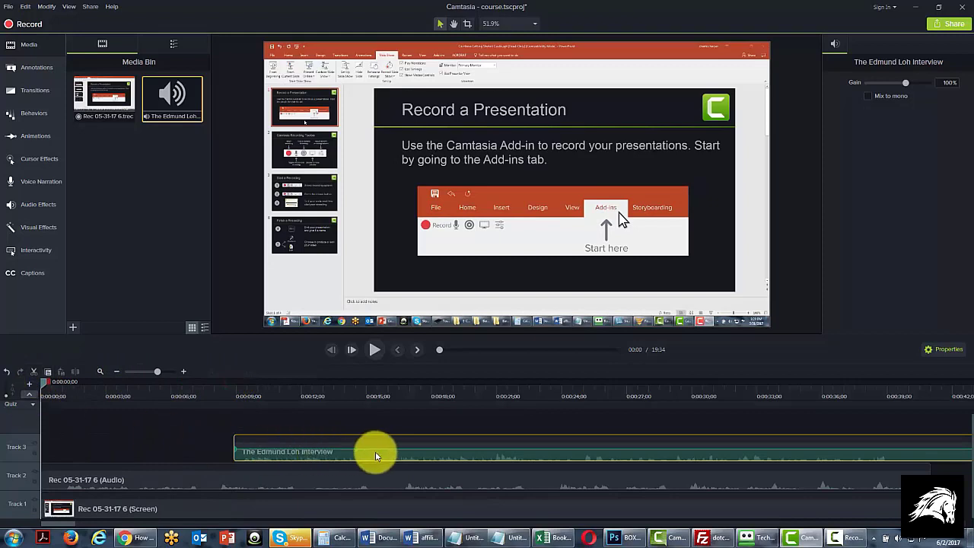
pyautogui.moveTo(408, 450); pyautogui.dragTo(111, 453)
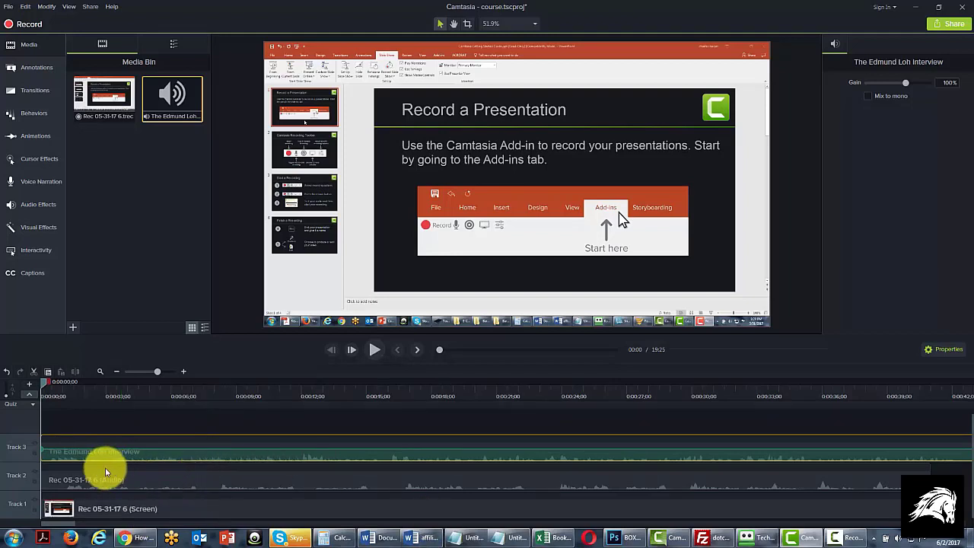
# - Delete the recording's audio clip from Track 2 and undo the deletion
pyautogui.click(172, 480)
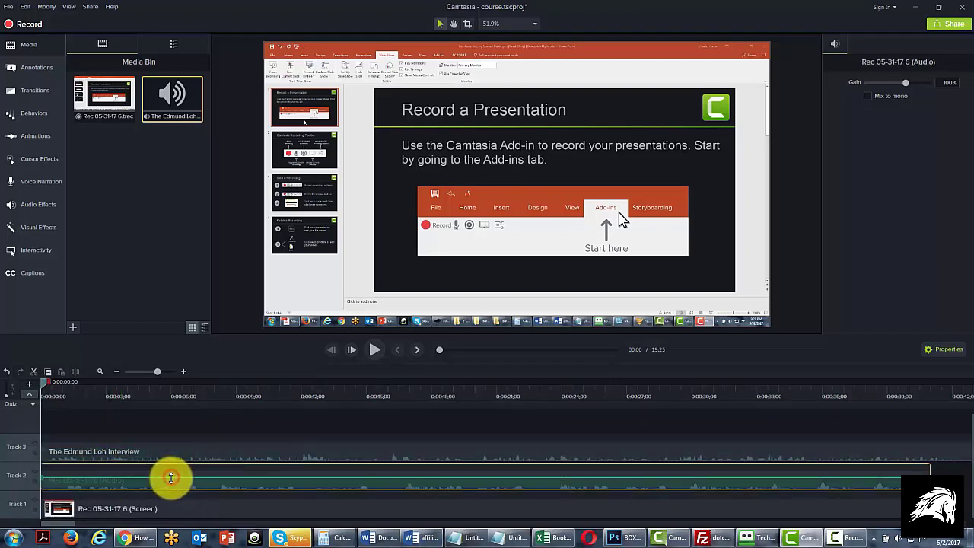
pyautogui.press('Delete')
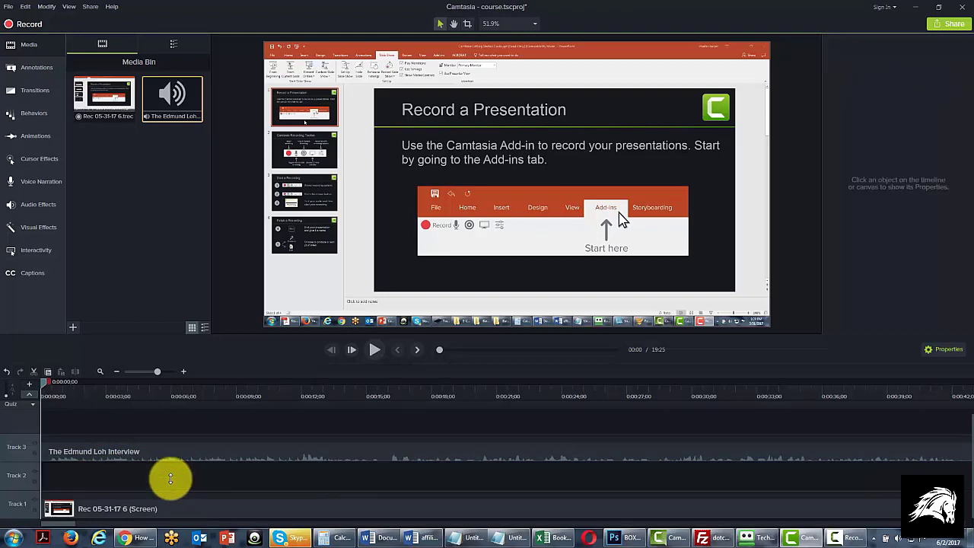
pyautogui.click(6, 371)
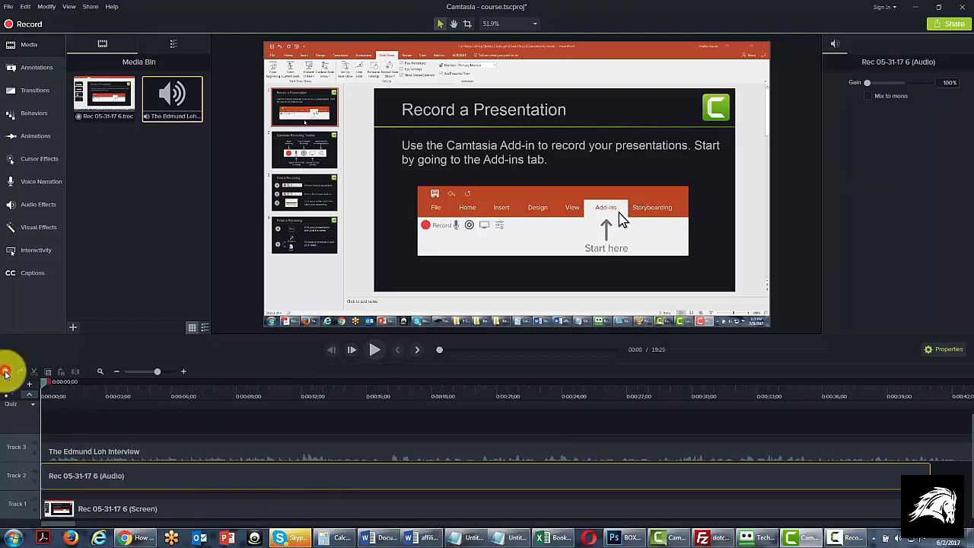
# - Delete the interview audio clip from Track 3
pyautogui.click(215, 449)
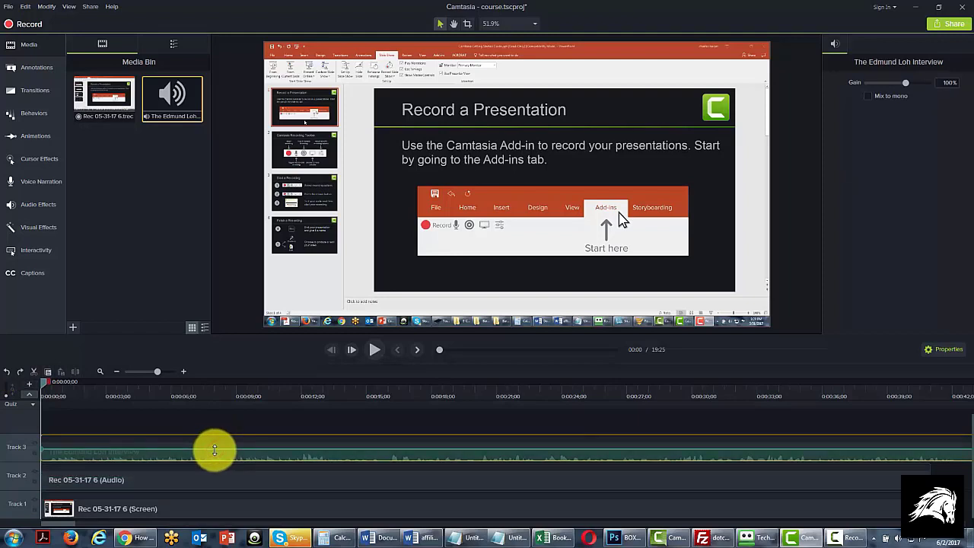
pyautogui.press('Delete')
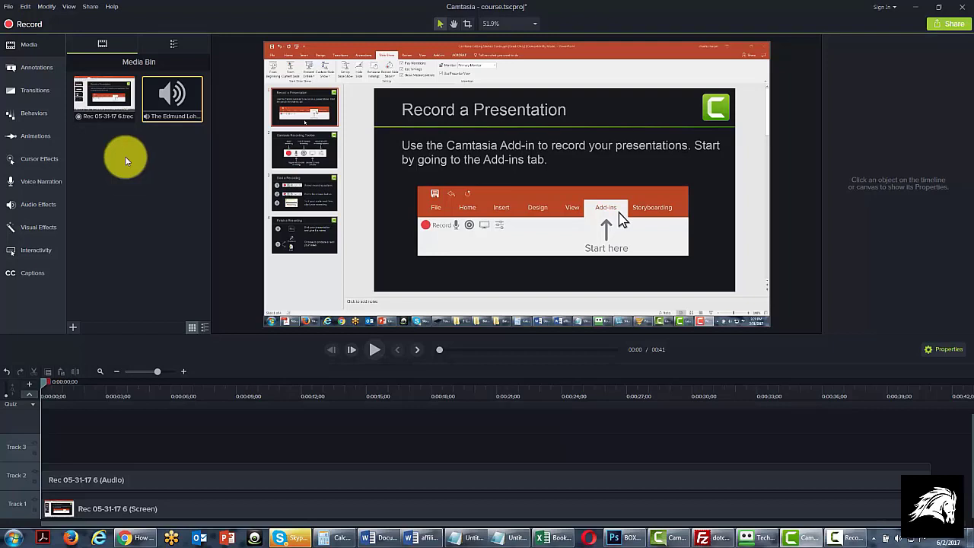
# - Save the project under the name 0001-course-file.tscproj and dismiss the project files notice
pyautogui.click(9, 9)
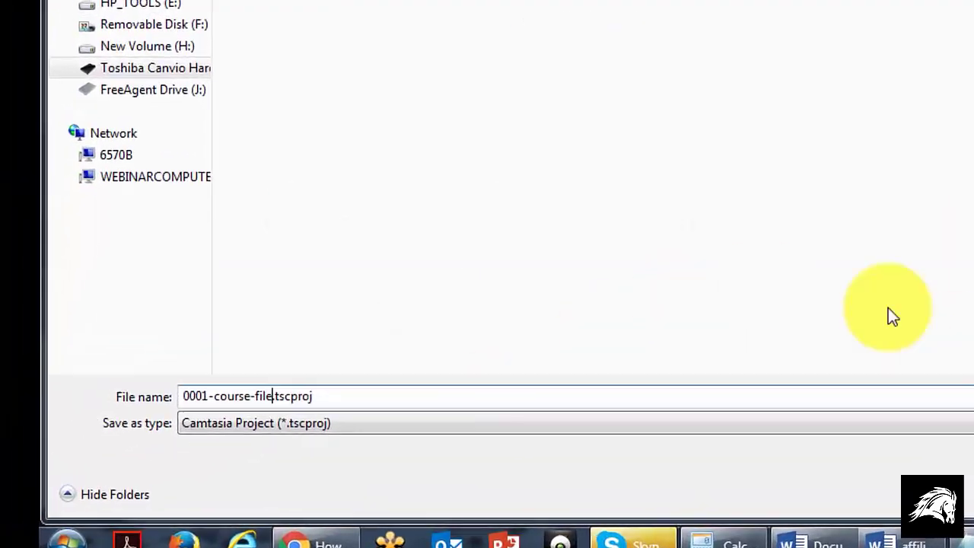
pyautogui.press('Tab')
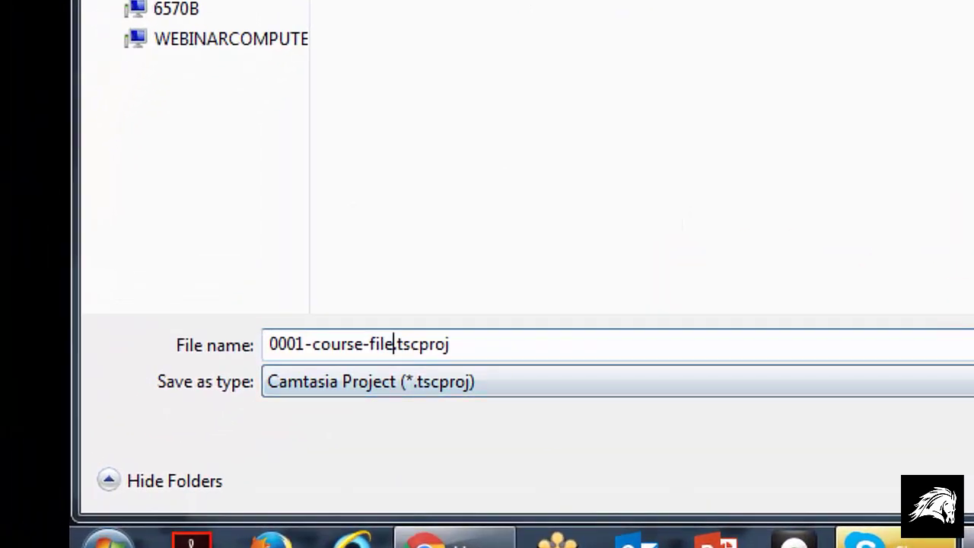
pyautogui.press('Return')
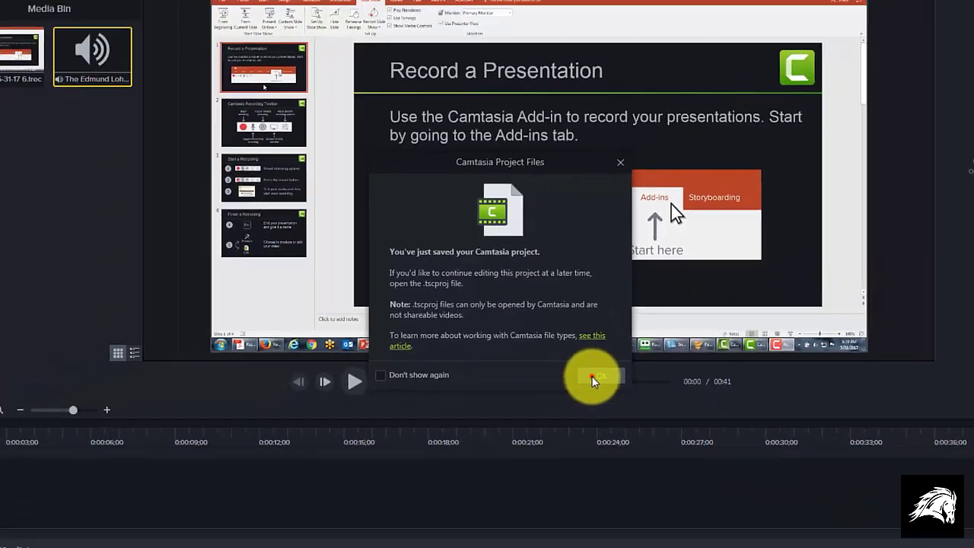
pyautogui.click(762, 533)
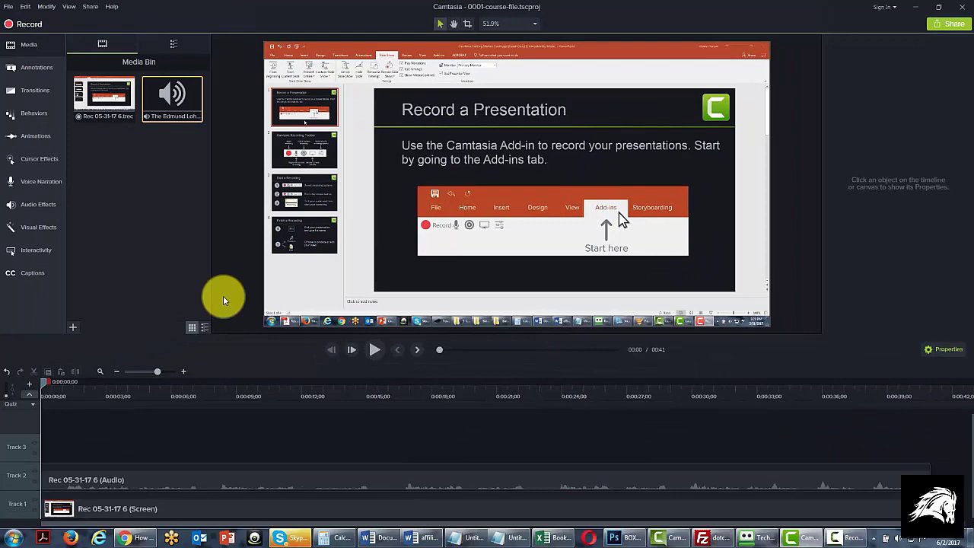